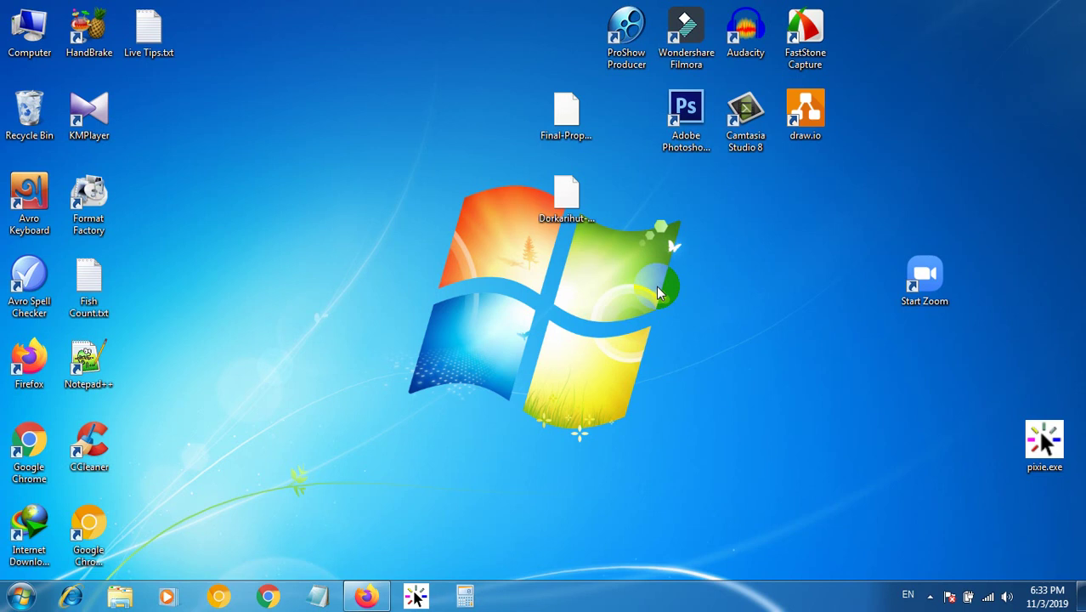
Switch to Firefox, bring up the Dhaner Ata spreadsheet and select an empty cell outside the tables.
{"action": "left_click", "coordinate": [366, 595]}
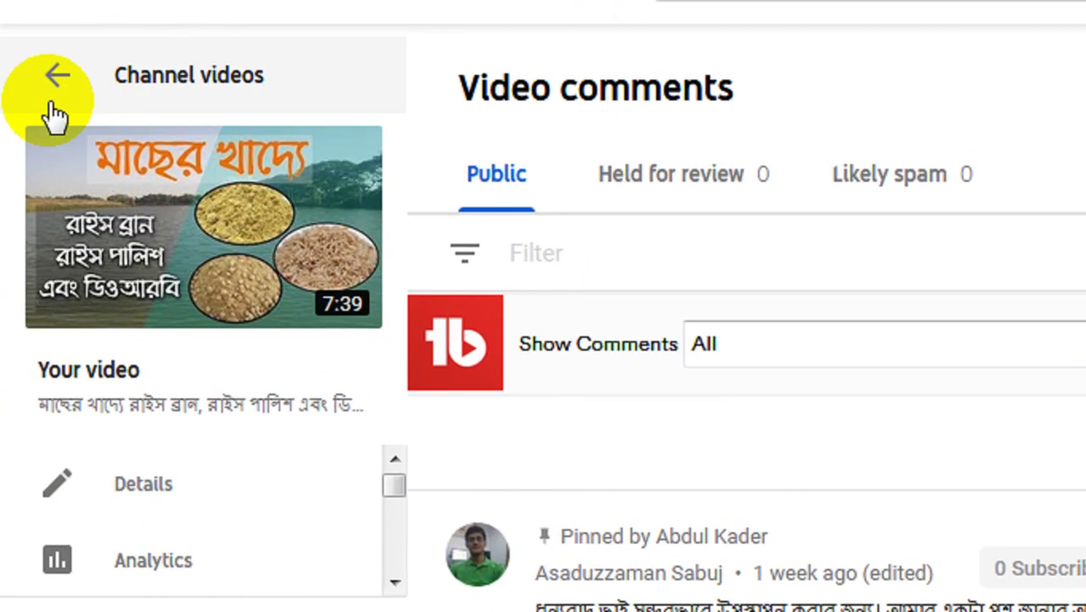
{"action": "mouse_move", "coordinate": [75, 204]}
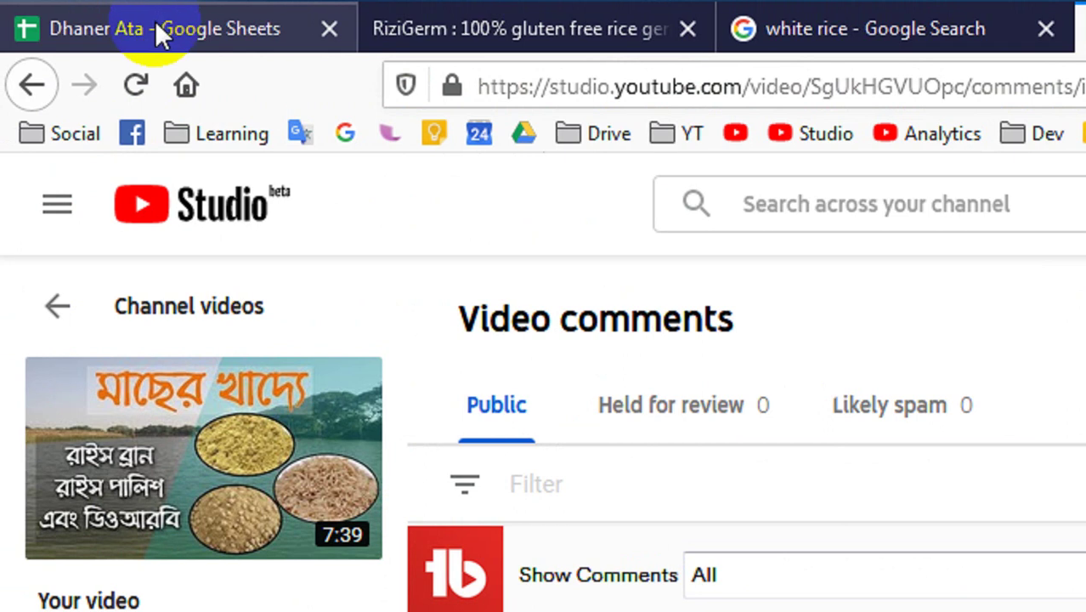
{"action": "left_click", "coordinate": [156, 28]}
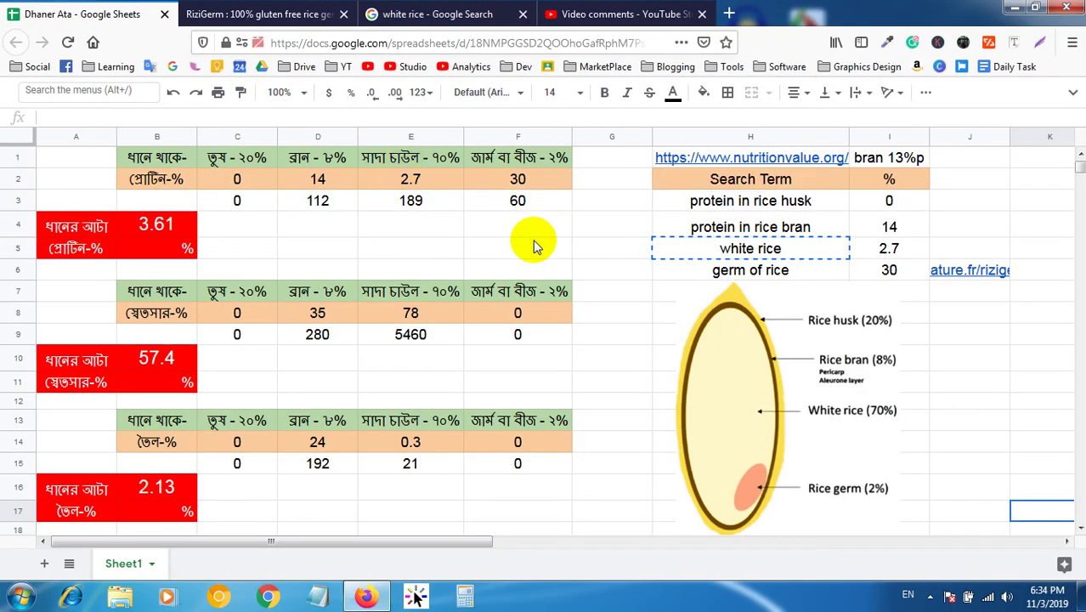
{"action": "left_click", "coordinate": [604, 510]}
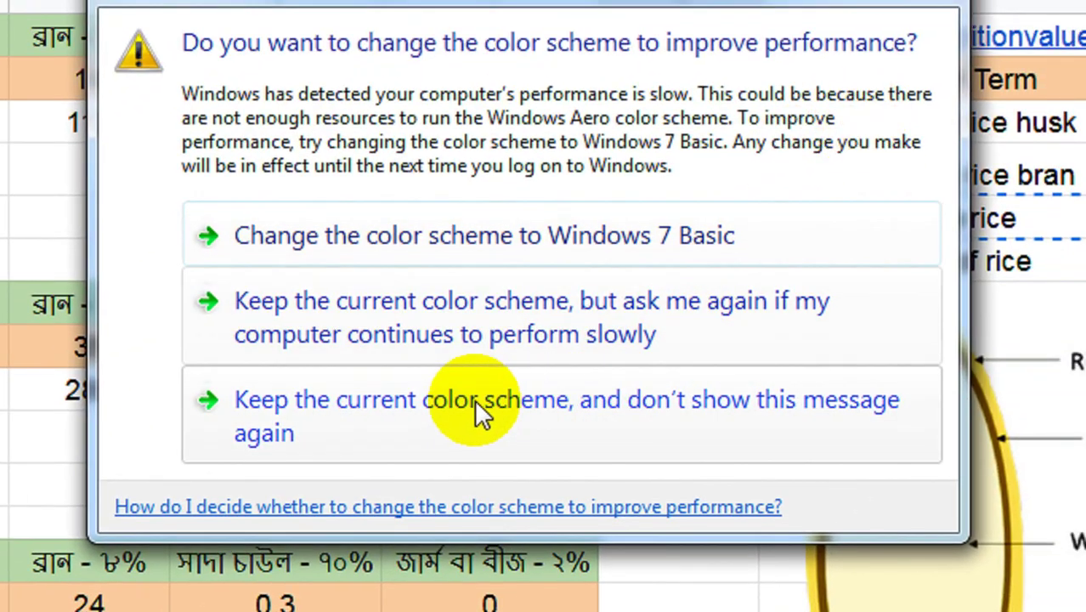
Dismiss the Windows performance message, keeping the current color scheme.
{"action": "left_click", "coordinate": [508, 364]}
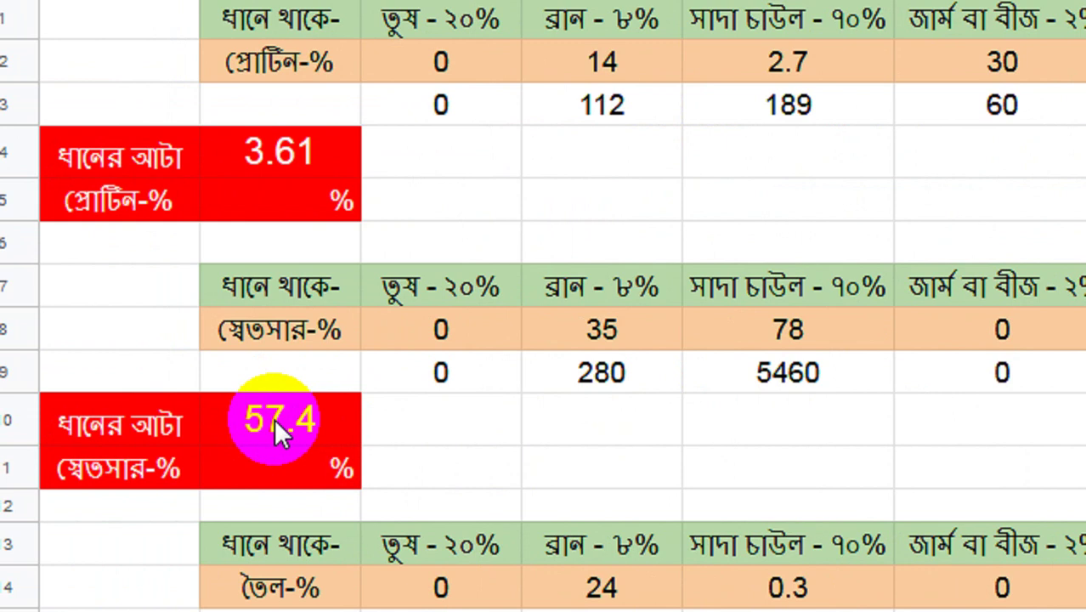
{"action": "left_click", "coordinate": [331, 410]}
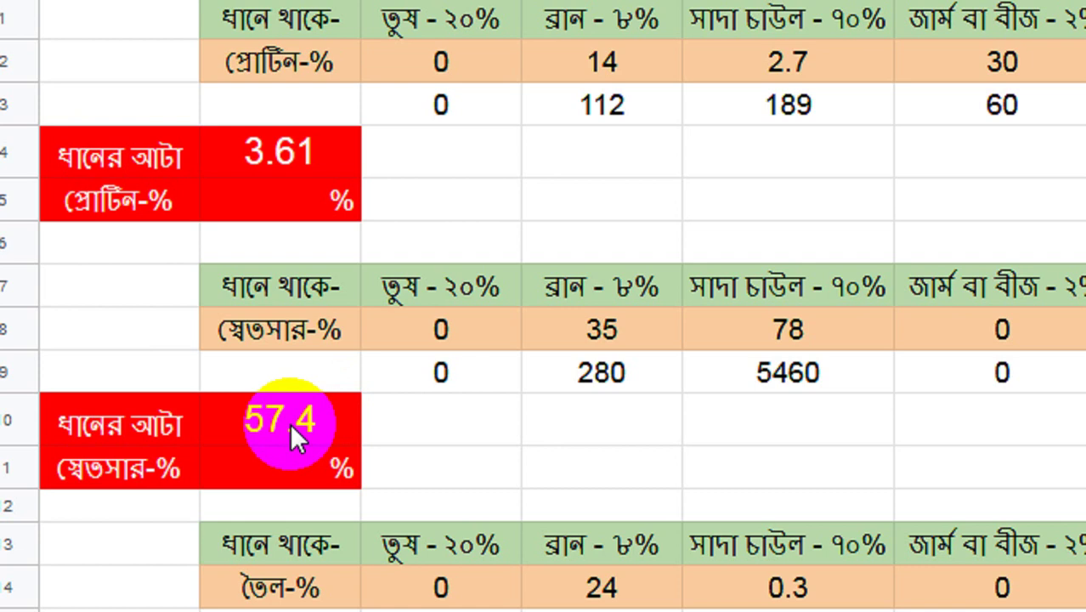
{"action": "scroll", "coordinate": [514, 459], "scroll_direction": "down", "scroll_amount": 1}
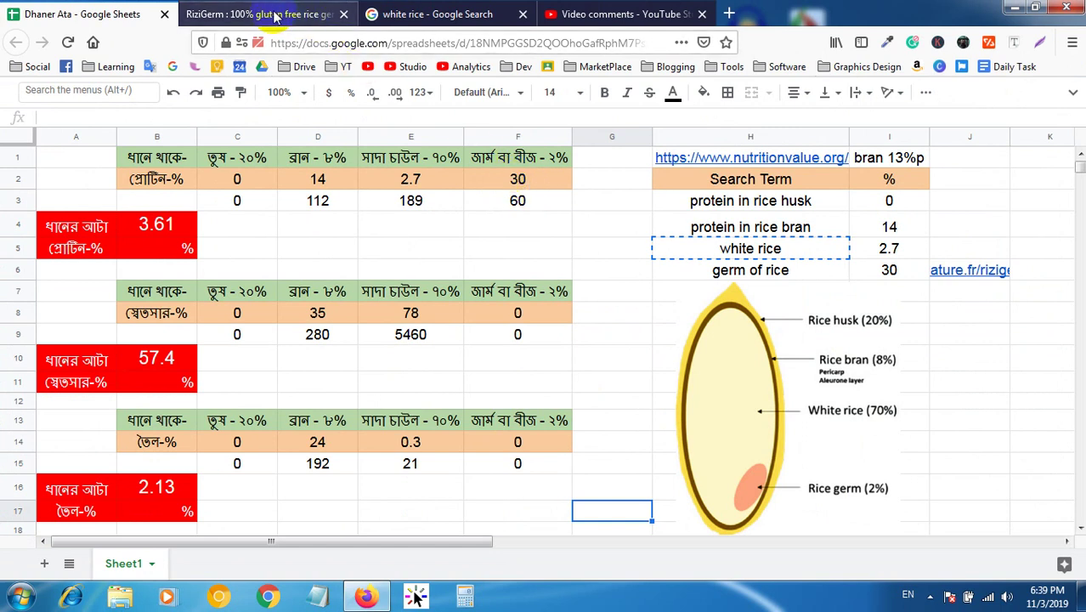
Search Google for the spreadsheet's search term "white rice" in a new tab and close the Video comments tab.
{"action": "left_click", "coordinate": [770, 253]}
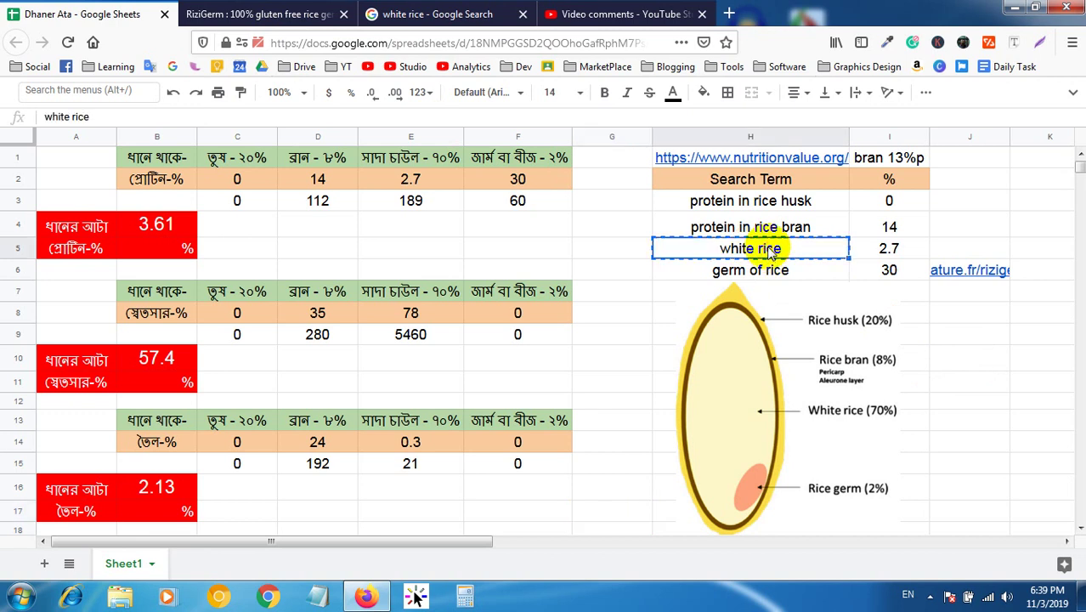
{"action": "left_click", "coordinate": [729, 14]}
{"action": "type", "text": "white rice"}
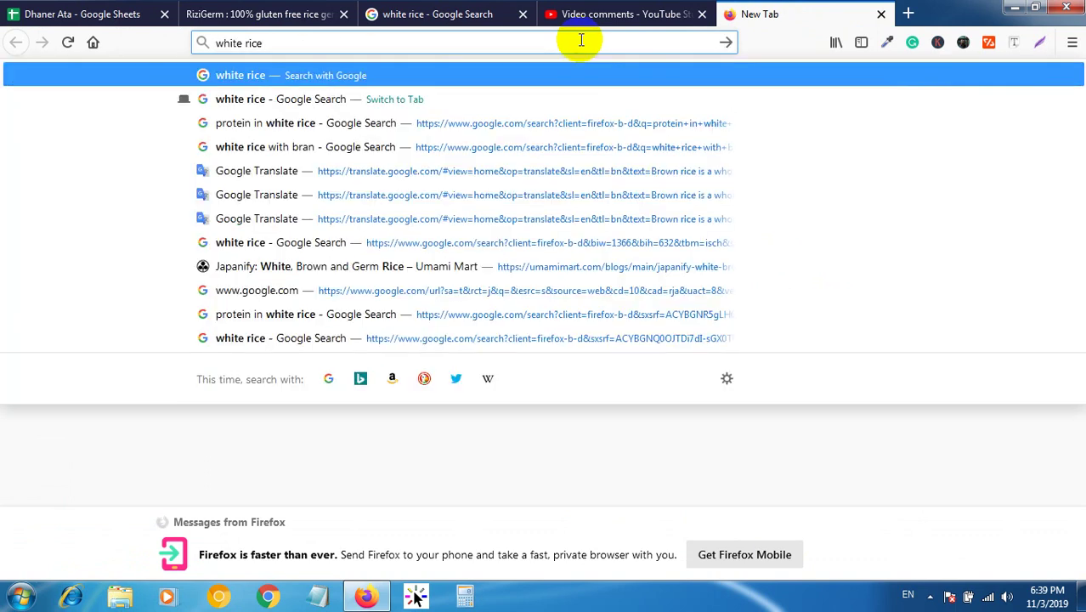
{"action": "key", "text": "Return"}
{"action": "left_click", "coordinate": [702, 14]}
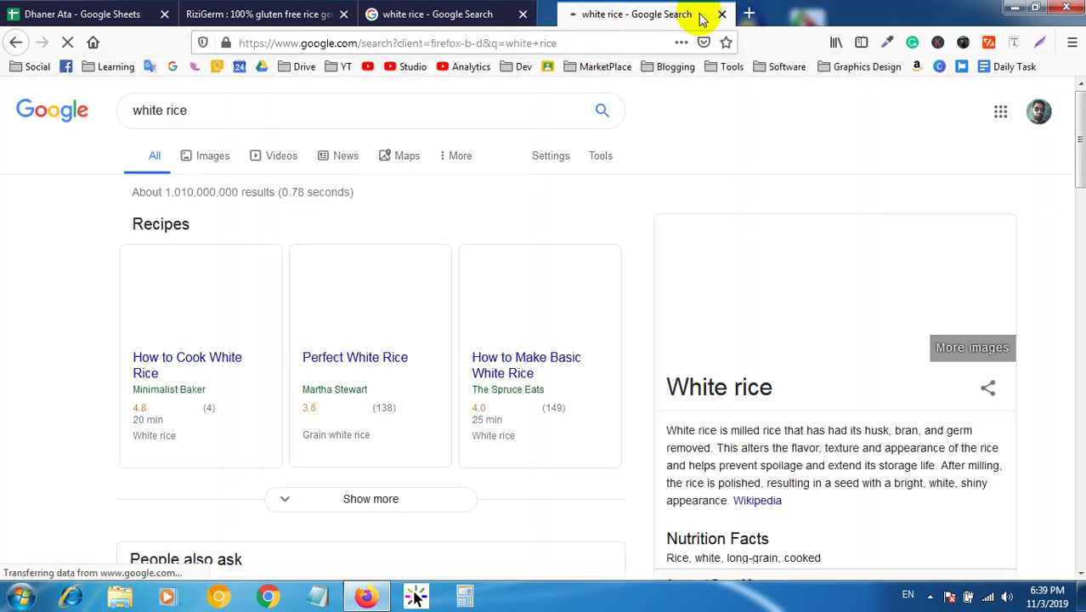
Look up the protein amount in the white rice Nutrition Facts of the search results.
{"action": "scroll", "coordinate": [625, 310], "scroll_direction": "down", "scroll_amount": 5}
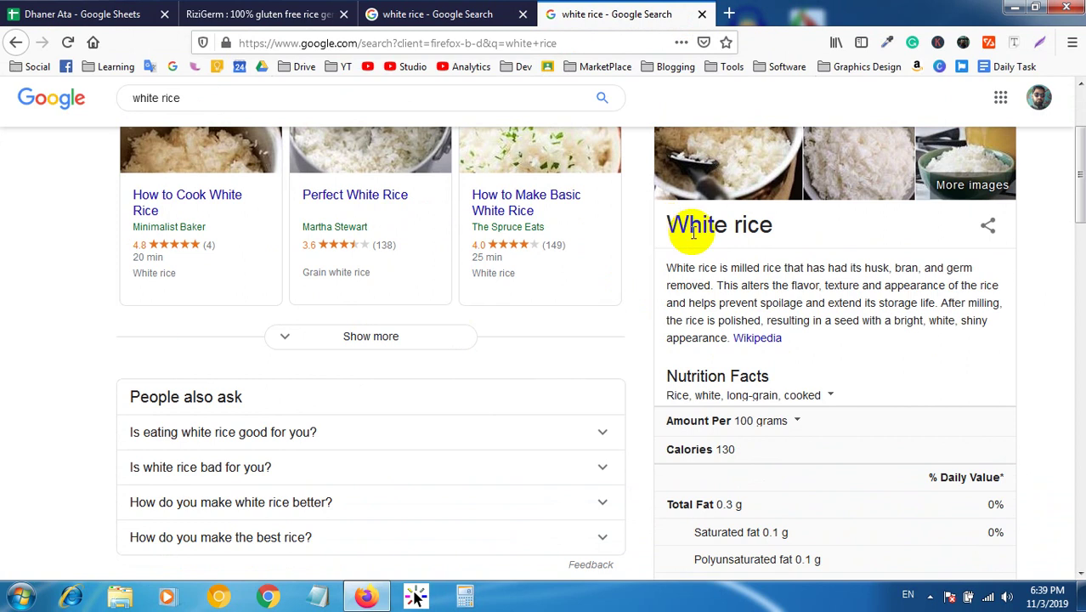
{"action": "scroll", "coordinate": [720, 252], "scroll_direction": "up", "scroll_amount": 1}
{"action": "scroll", "coordinate": [720, 259], "scroll_direction": "down", "scroll_amount": 1}
{"action": "scroll", "coordinate": [722, 314], "scroll_direction": "down", "scroll_amount": 1}
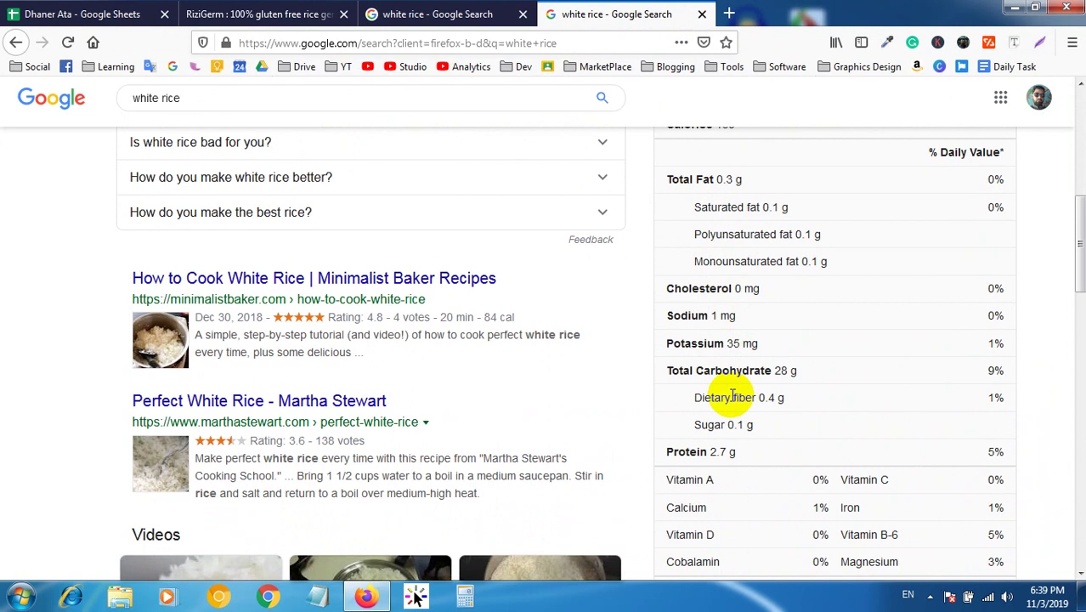
{"action": "left_click", "coordinate": [736, 461]}
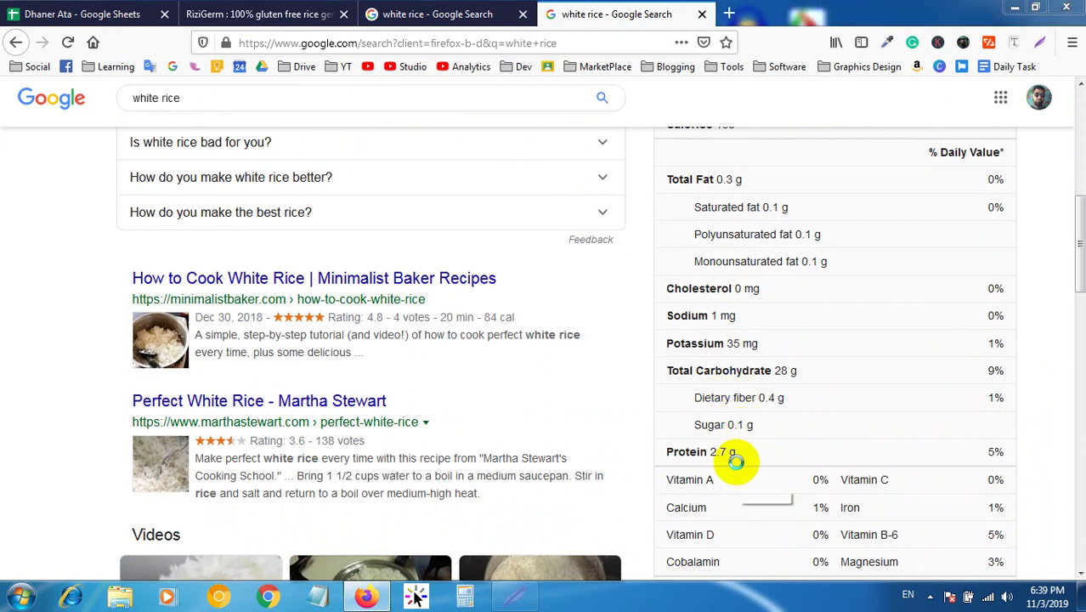
Take a screen capture of the Nutrition Facts area, mark the Protein value with a red rectangle, and discard the capture.
{"action": "key", "text": "Print"}
{"action": "left_click_drag", "start_coordinate": [610, 269], "coordinate": [1012, 554]}
{"action": "left_click", "coordinate": [1027, 469]}
{"action": "mouse_move", "coordinate": [662, 429]}
{"action": "left_mouse_down"}
{"action": "mouse_move", "coordinate": [684, 455]}
{"action": "mouse_move", "coordinate": [741, 464]}
{"action": "left_mouse_up"}
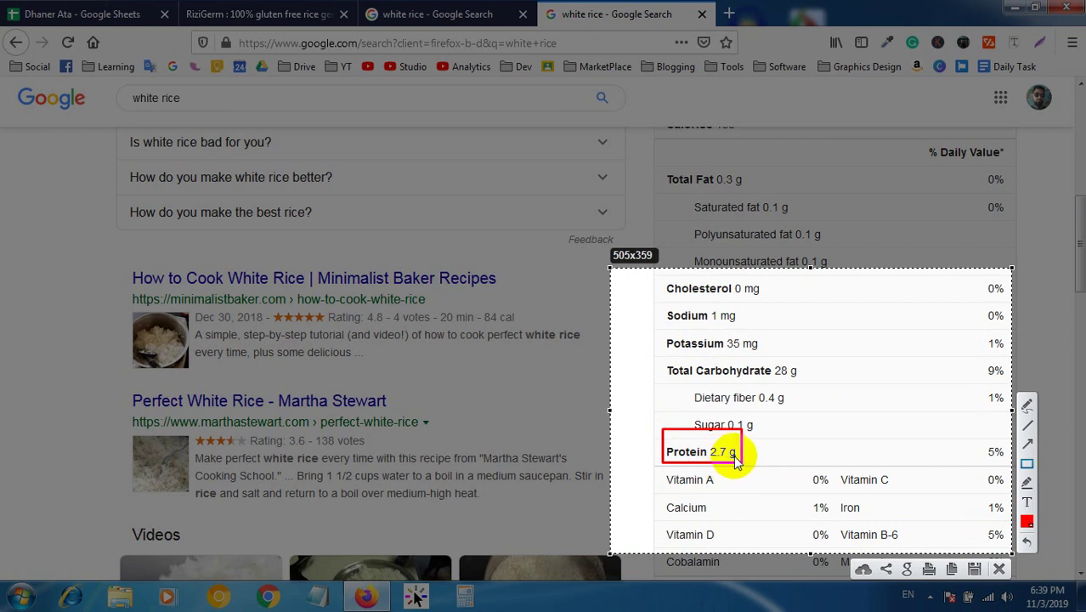
{"action": "left_click", "coordinate": [1000, 569]}
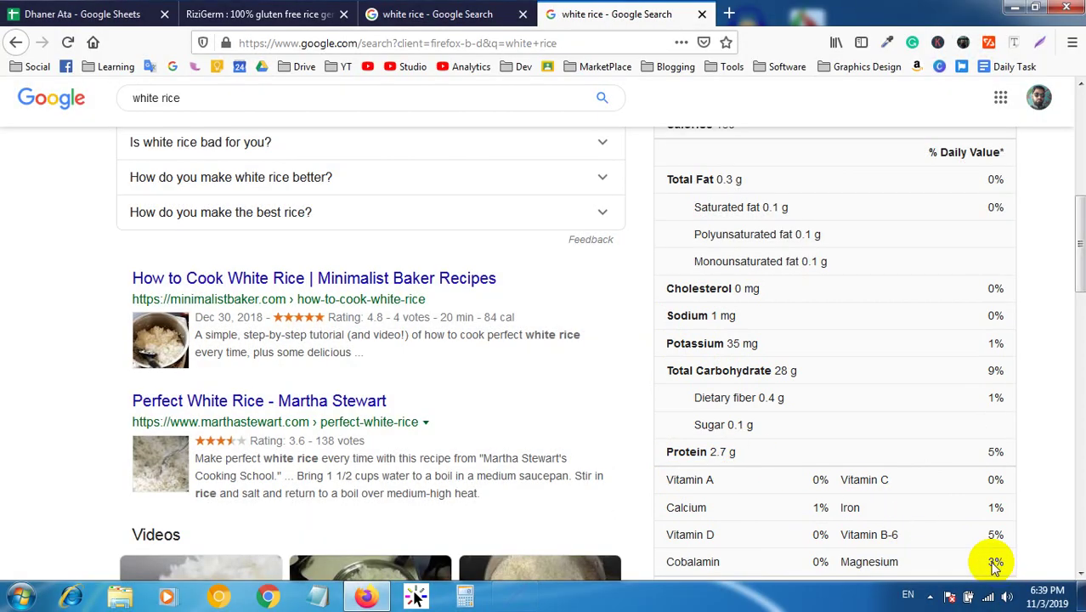
Open the rice germ source link from row 6 of the spreadsheet and close the duplicate RiziGerm tab.
{"action": "left_click", "coordinate": [126, 18]}
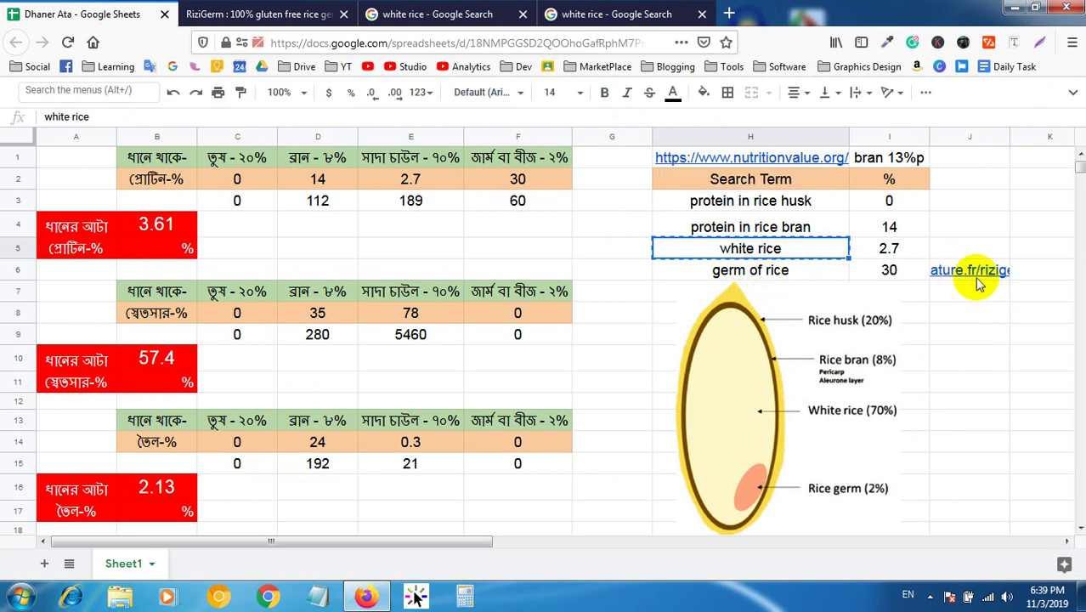
{"action": "left_click", "coordinate": [970, 247]}
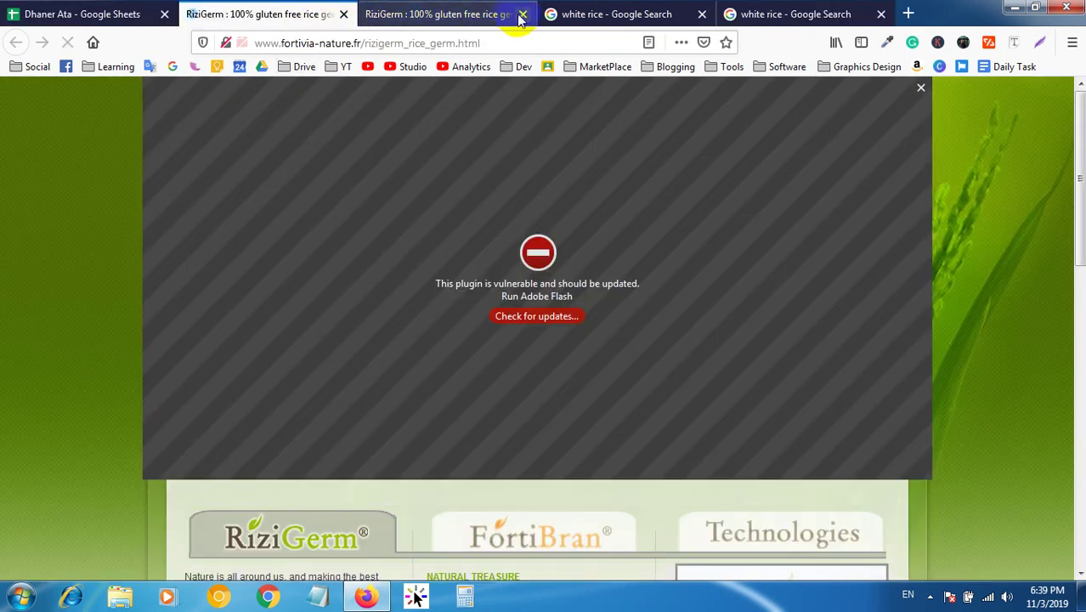
{"action": "left_click", "coordinate": [523, 14]}
{"action": "scroll", "coordinate": [439, 242], "scroll_direction": "down", "scroll_amount": 6}
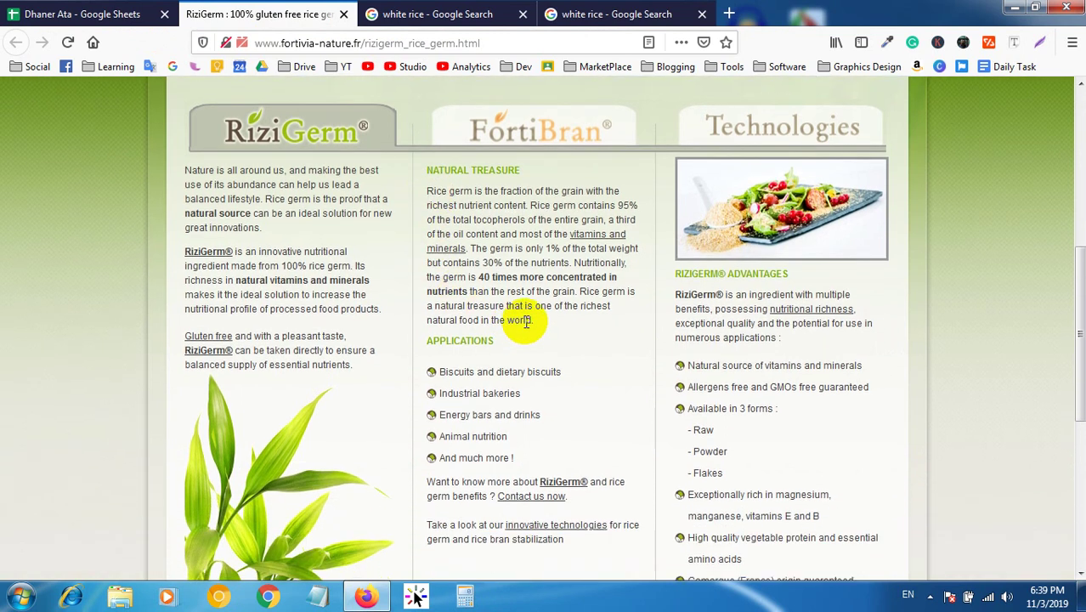
Set the RiziGerm page's zoom to 120%.
{"action": "left_click", "coordinate": [1072, 44]}
{"action": "left_click", "coordinate": [1037, 198]}
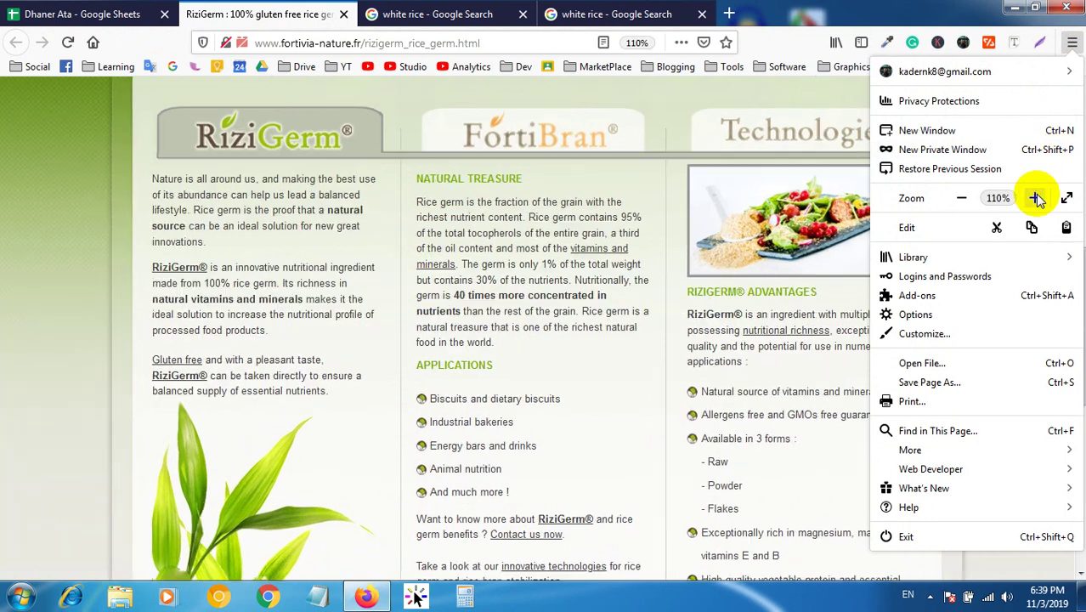
{"action": "left_click", "coordinate": [1037, 198]}
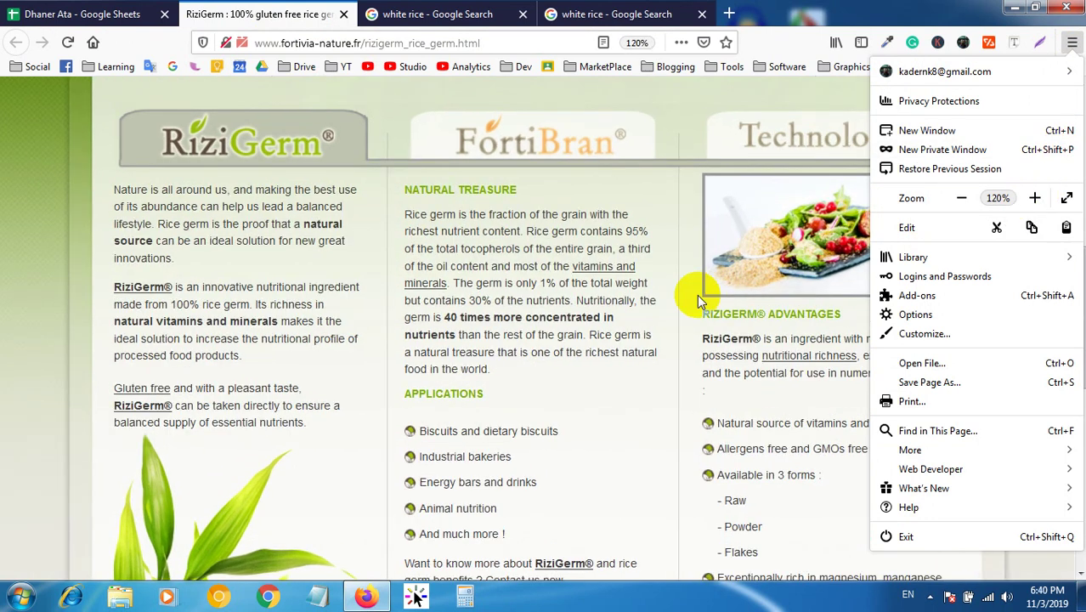
{"action": "left_click", "coordinate": [1072, 43]}
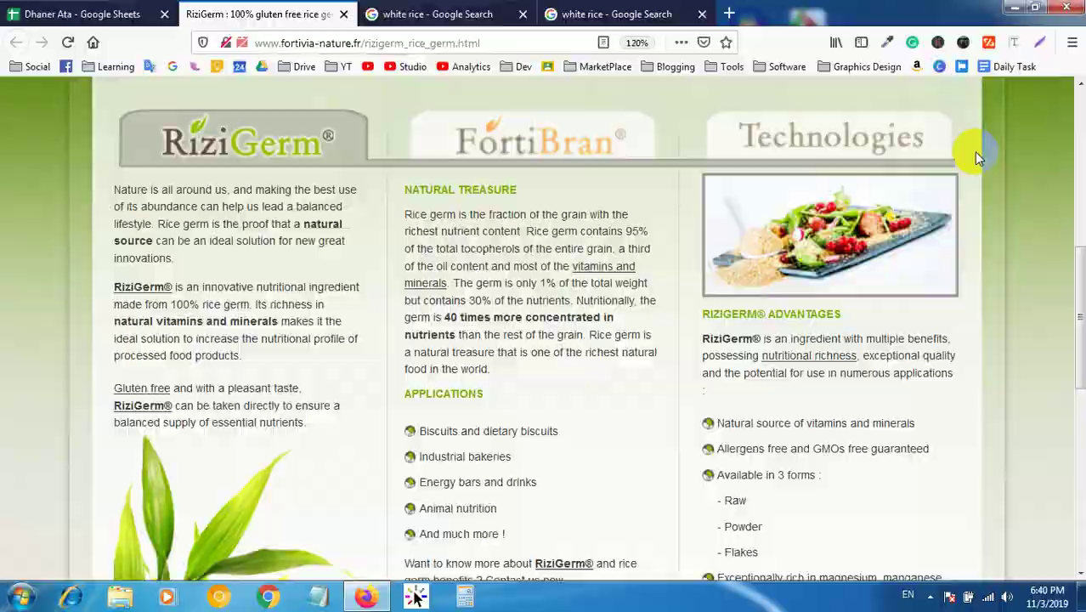
Capture the Natural Treasure paragraph, mark the germ weight and nutrient sentence with a red rectangle and two arrows, and discard the capture.
{"action": "key", "text": "Print"}
{"action": "left_click_drag", "start_coordinate": [389, 170], "coordinate": [674, 401]}
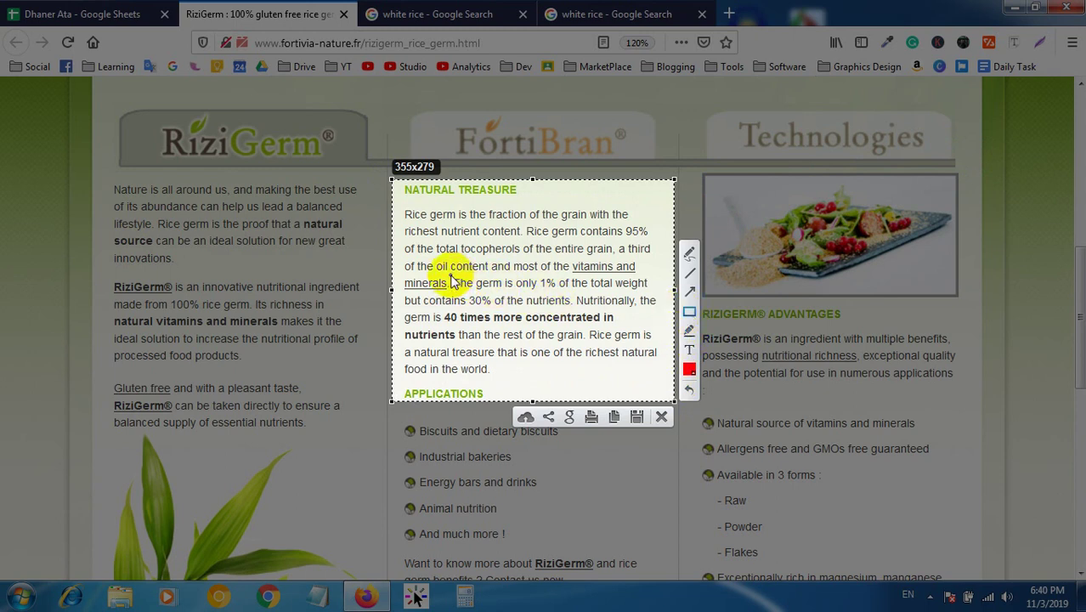
{"action": "mouse_move", "coordinate": [400, 275]}
{"action": "left_mouse_down"}
{"action": "mouse_move", "coordinate": [408, 286]}
{"action": "mouse_move", "coordinate": [661, 312]}
{"action": "left_mouse_up"}
{"action": "left_click", "coordinate": [690, 291]}
{"action": "left_click_drag", "start_coordinate": [526, 291], "coordinate": [559, 291]}
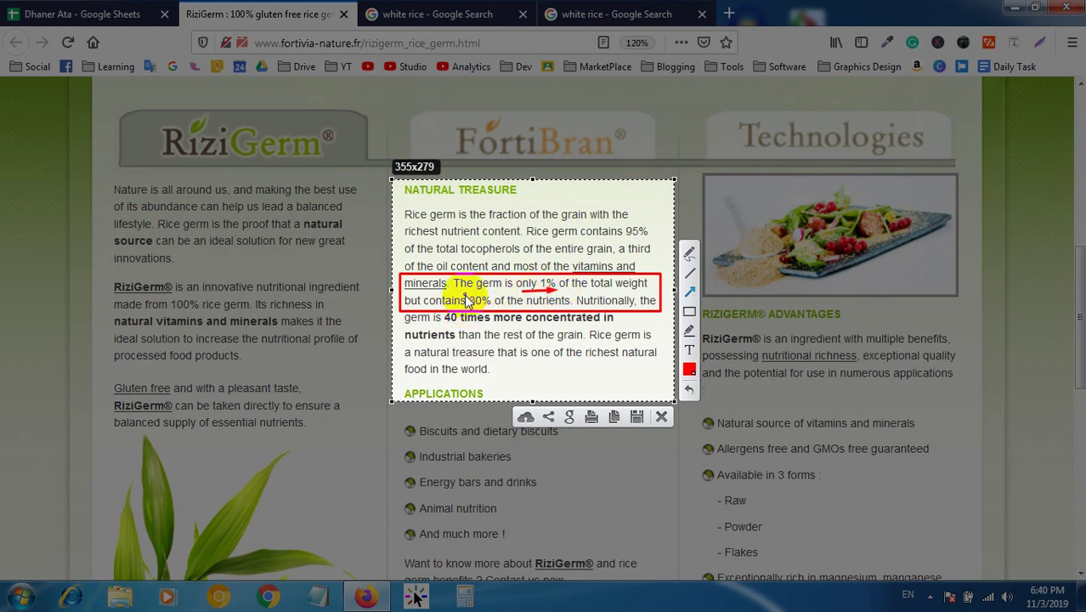
{"action": "left_click_drag", "start_coordinate": [465, 290], "coordinate": [479, 301]}
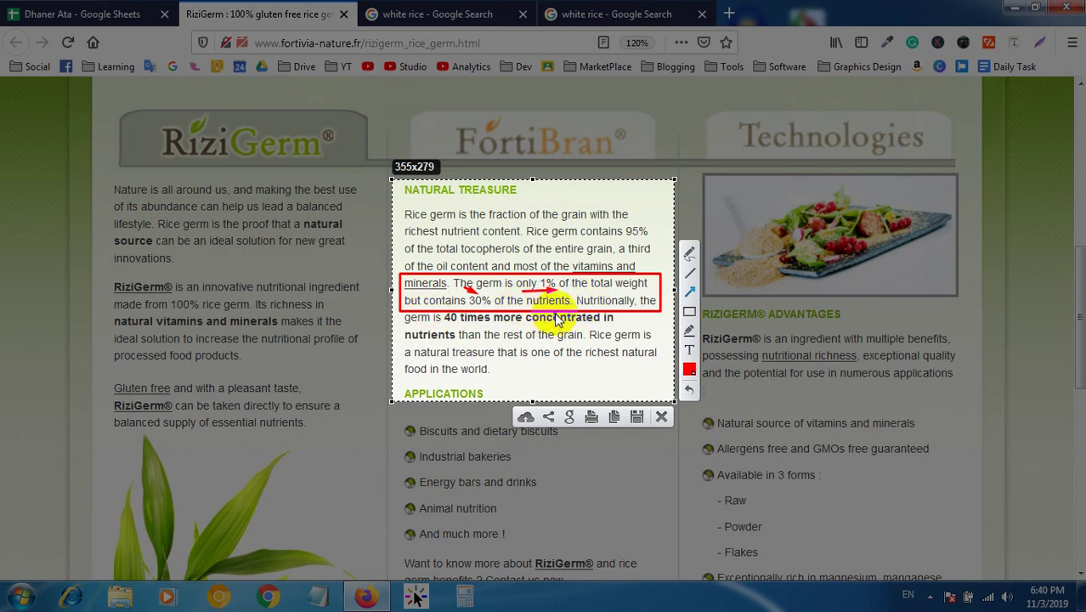
{"action": "left_click", "coordinate": [661, 417]}
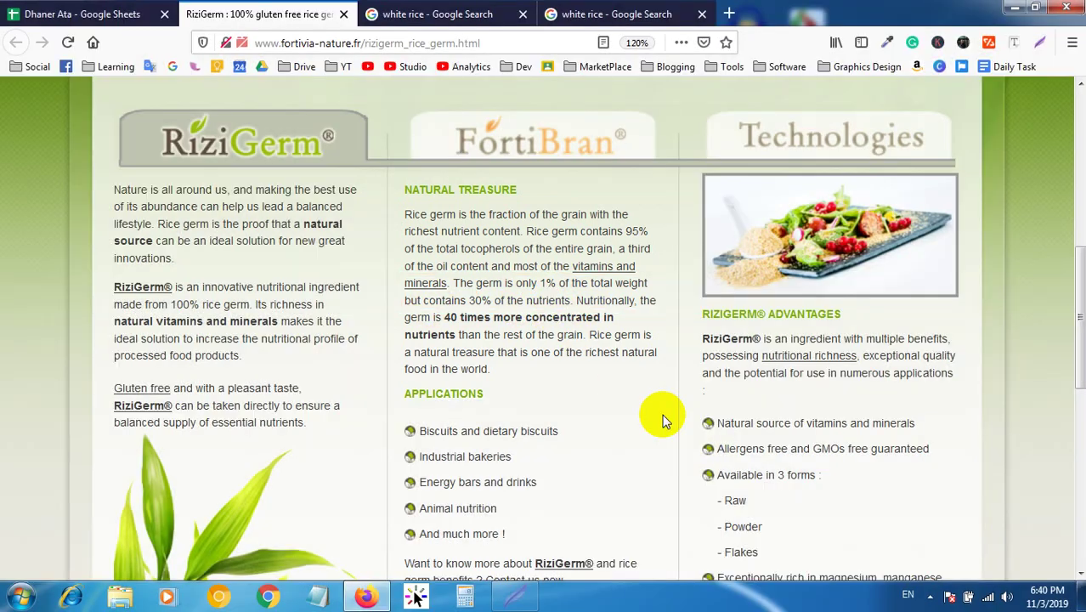
Return to the Dhaner Ata spreadsheet and set the rice germ protein percentage in F2 to 15.
{"action": "left_click", "coordinate": [115, 8]}
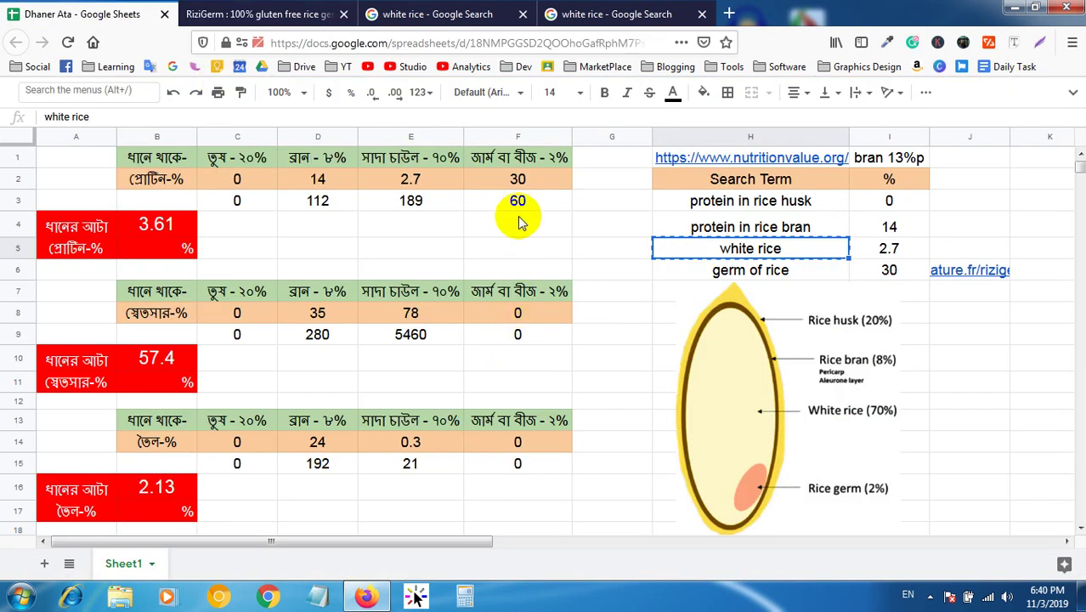
{"action": "left_click", "coordinate": [528, 186]}
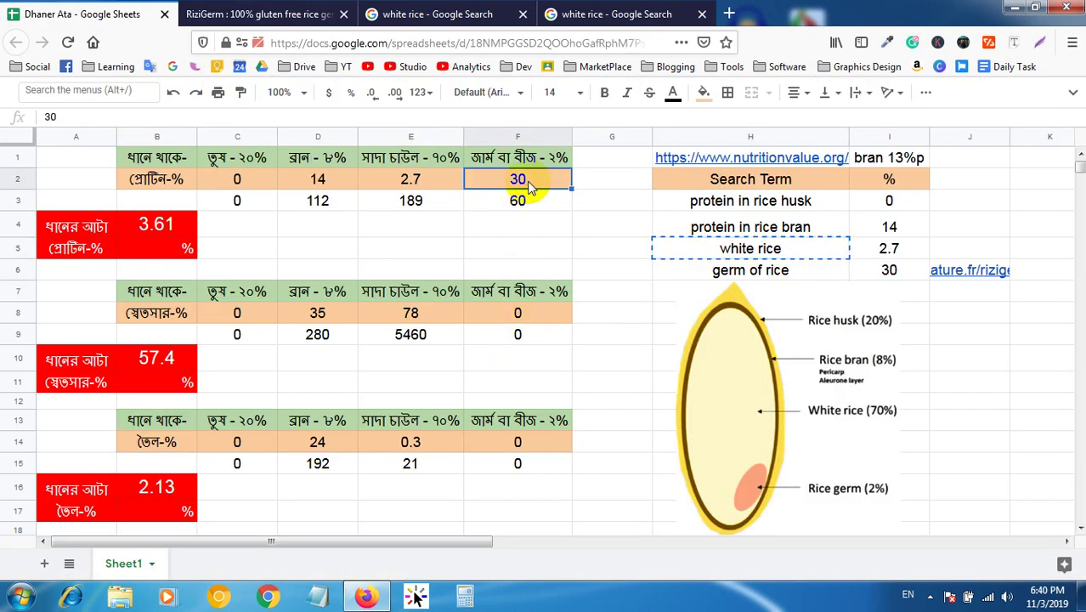
{"action": "type", "text": "15"}
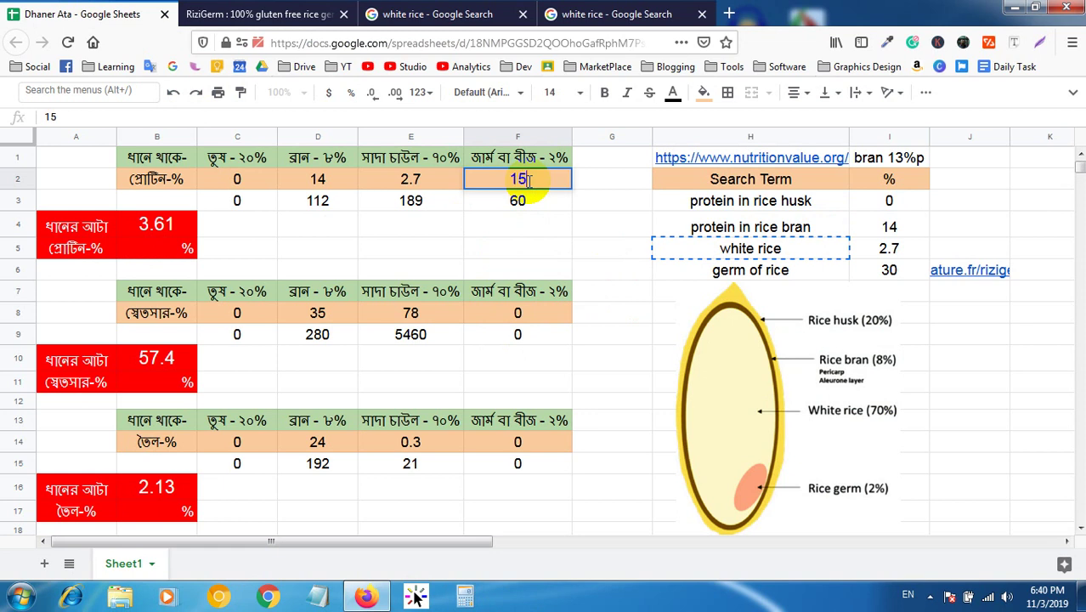
{"action": "key", "text": "Return"}
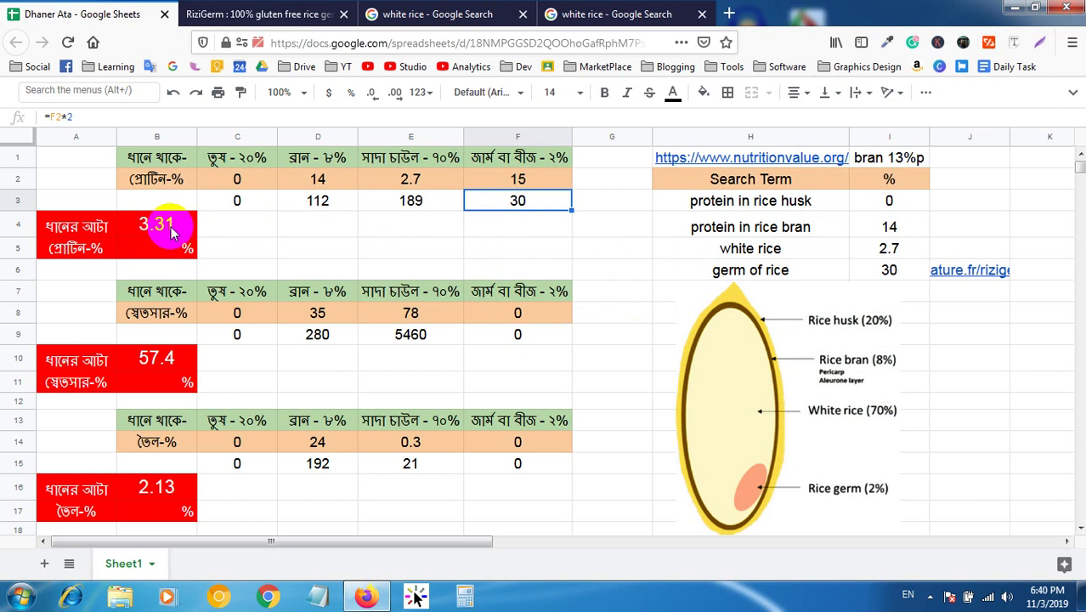
Set the rice germ protein percentage in F2 to 0.
{"action": "left_click", "coordinate": [531, 187]}
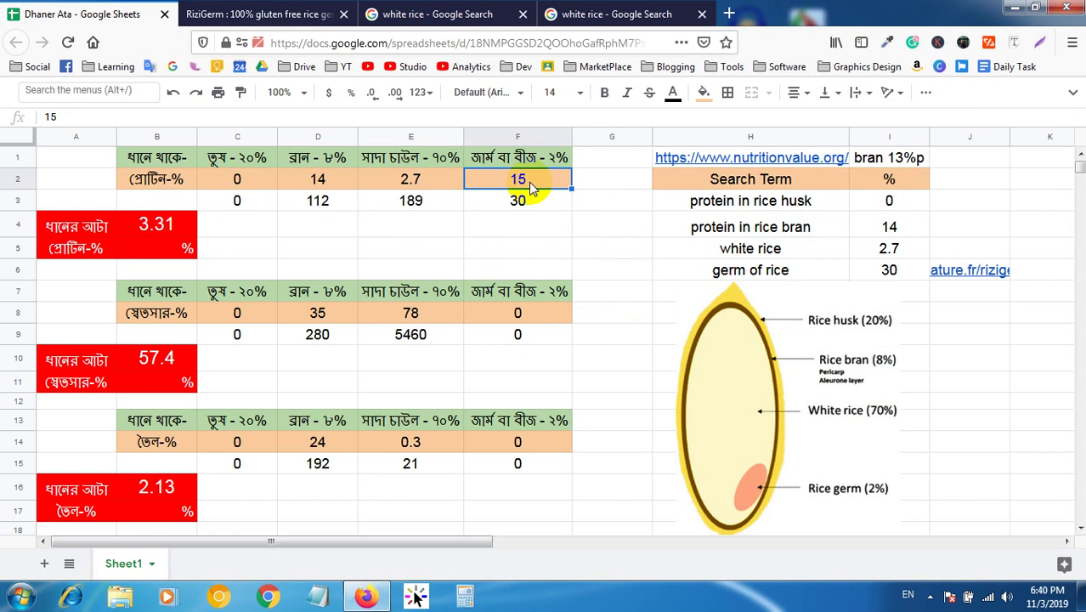
{"action": "type", "text": "0"}
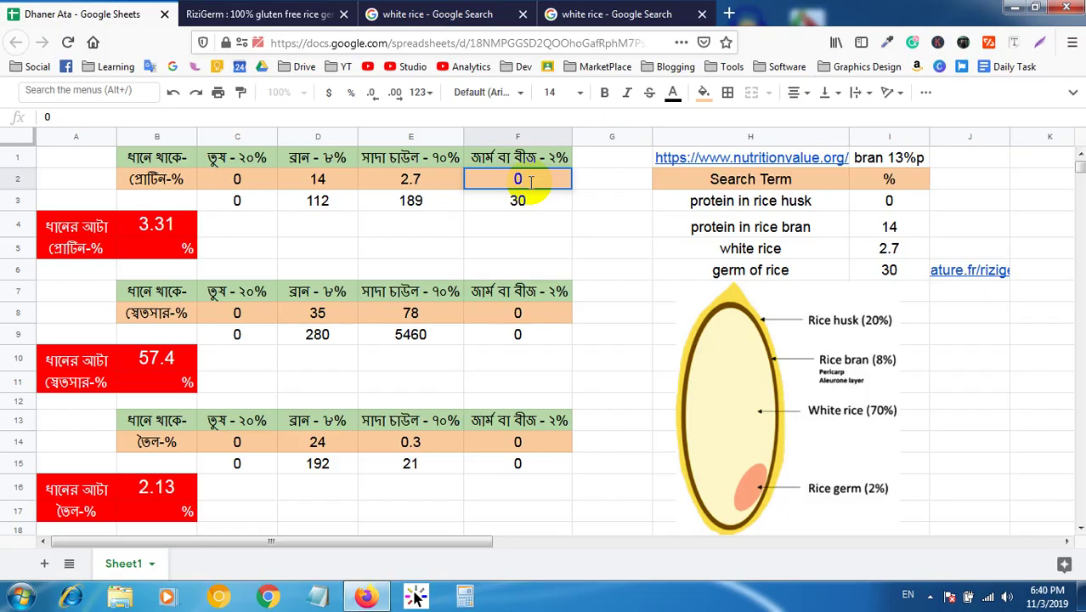
{"action": "key", "text": "Return"}
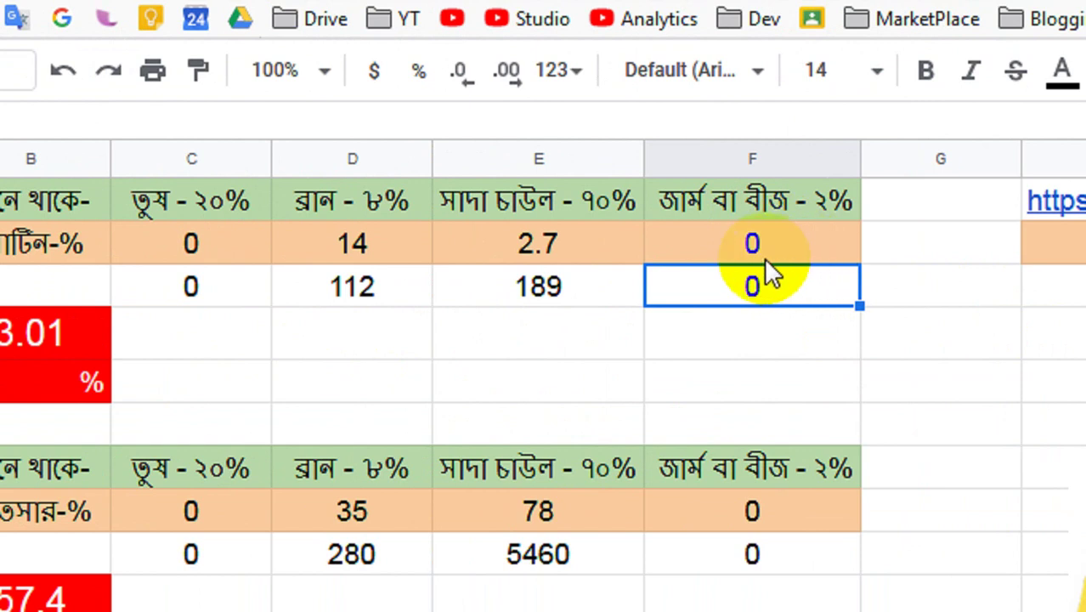
Set the rice germ protein percentage in F2 back to 15.
{"action": "left_click", "coordinate": [753, 246]}
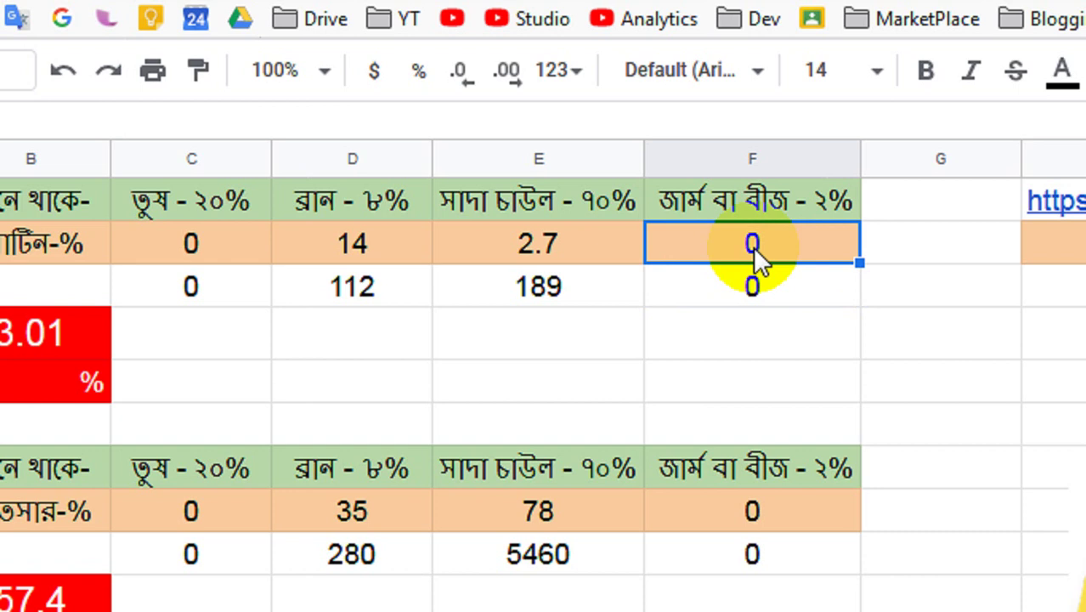
{"action": "type", "text": "15"}
{"action": "key", "text": "Return"}
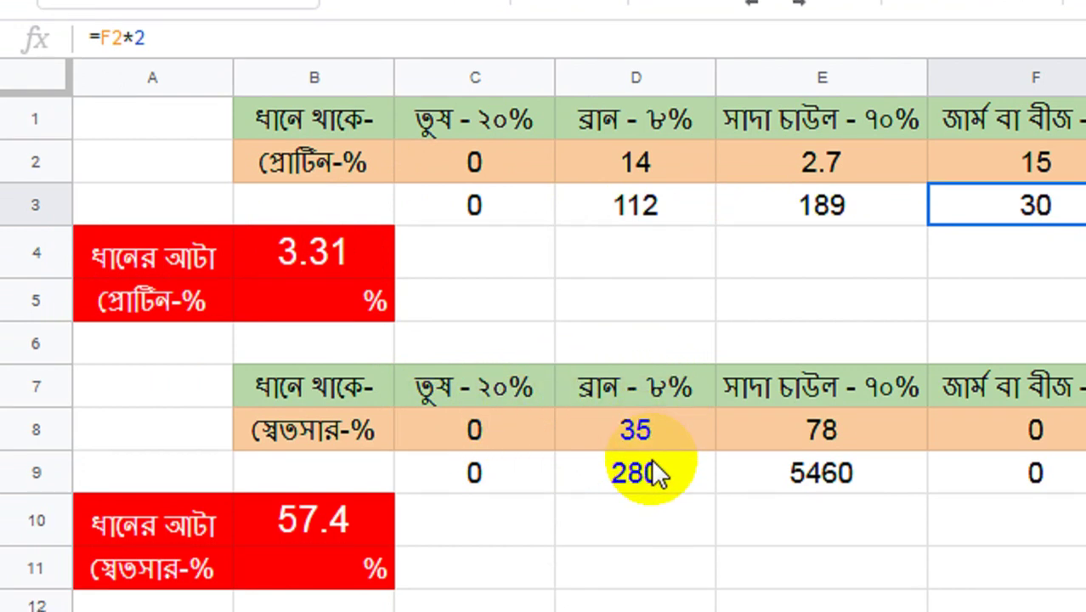
Set the starch percentages in row 8 to 30 for bran in D8 and 70 for white rice in E8.
{"action": "left_click", "coordinate": [665, 440]}
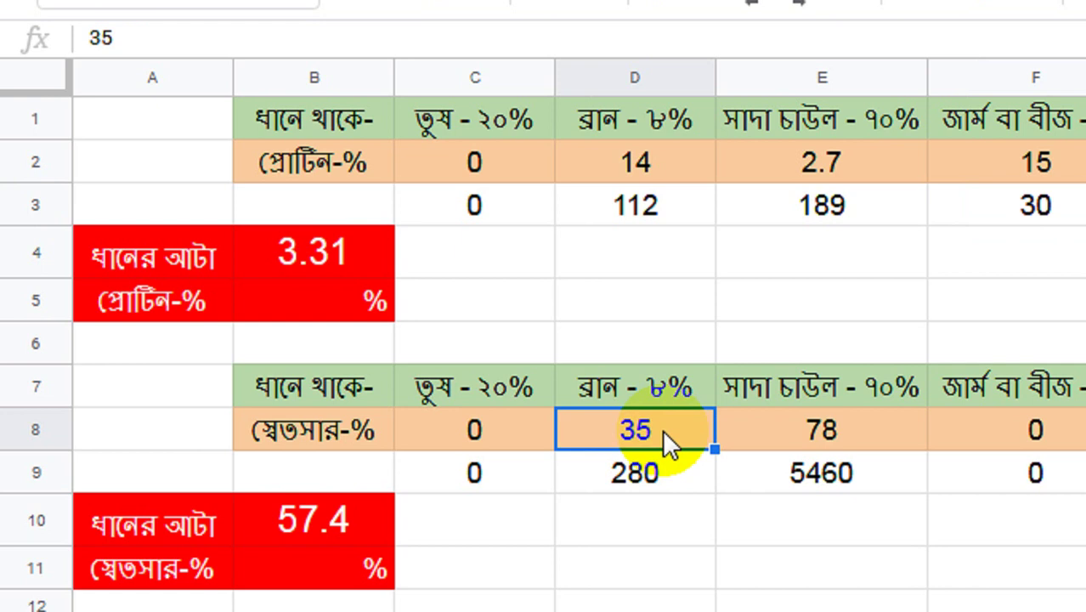
{"action": "type", "text": "30"}
{"action": "key", "text": "Return"}
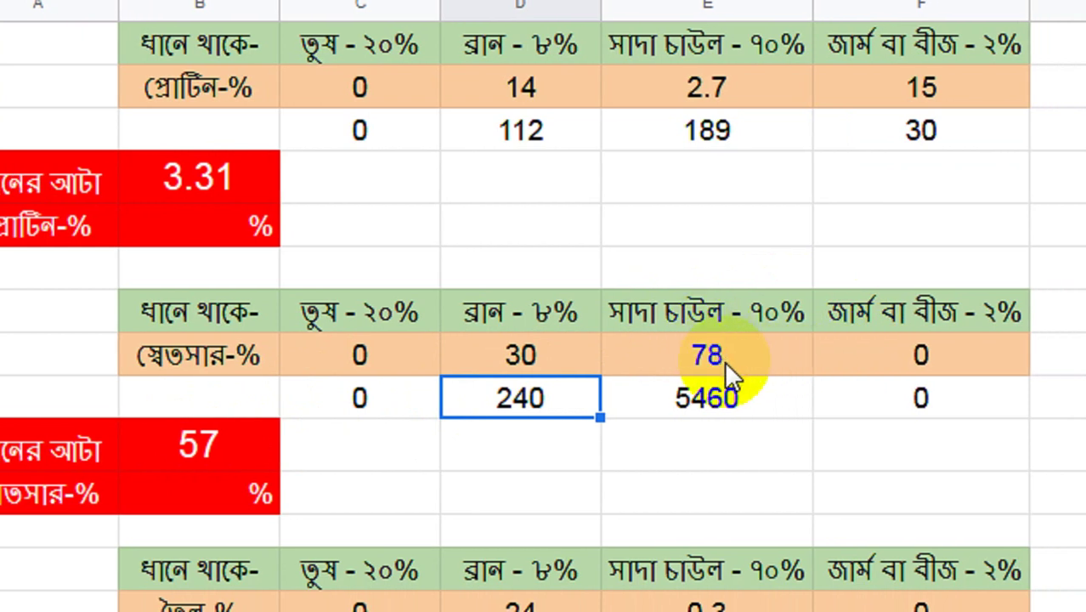
{"action": "left_click", "coordinate": [725, 360]}
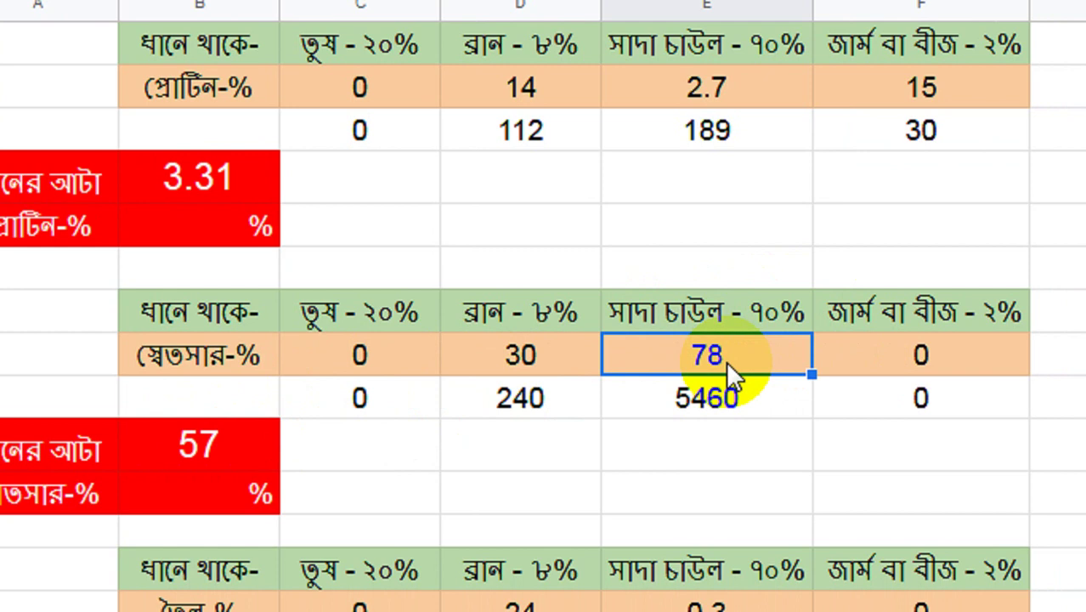
{"action": "type", "text": "70"}
{"action": "key", "text": "Return"}
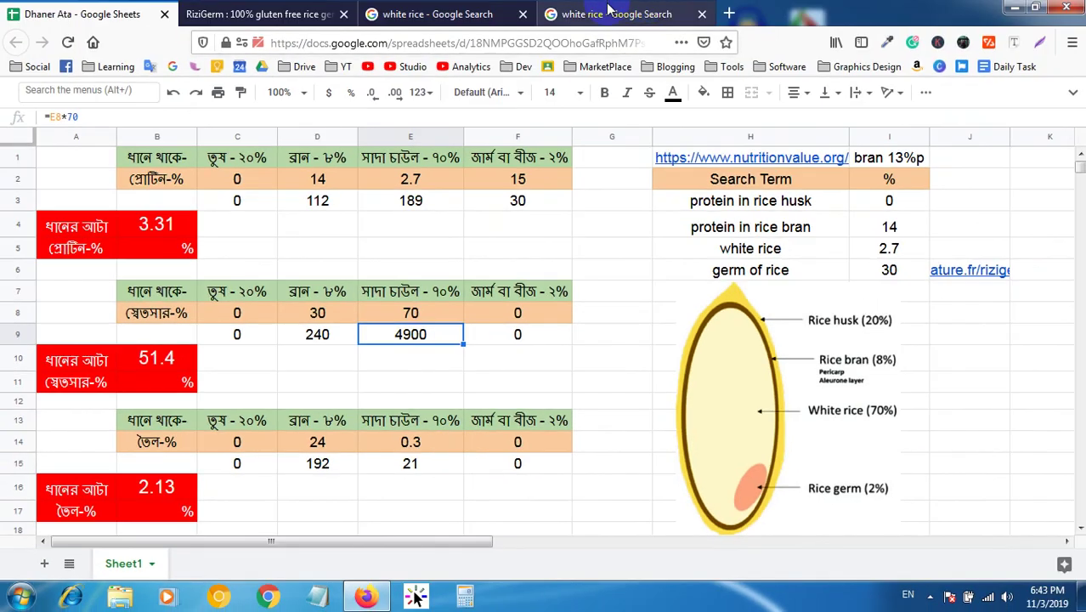
Check the Nutrition Facts in the white rice Google search, and return to the Dhaner Ata spreadsheet's paddy flour oil result.
{"action": "left_click", "coordinate": [578, 13]}
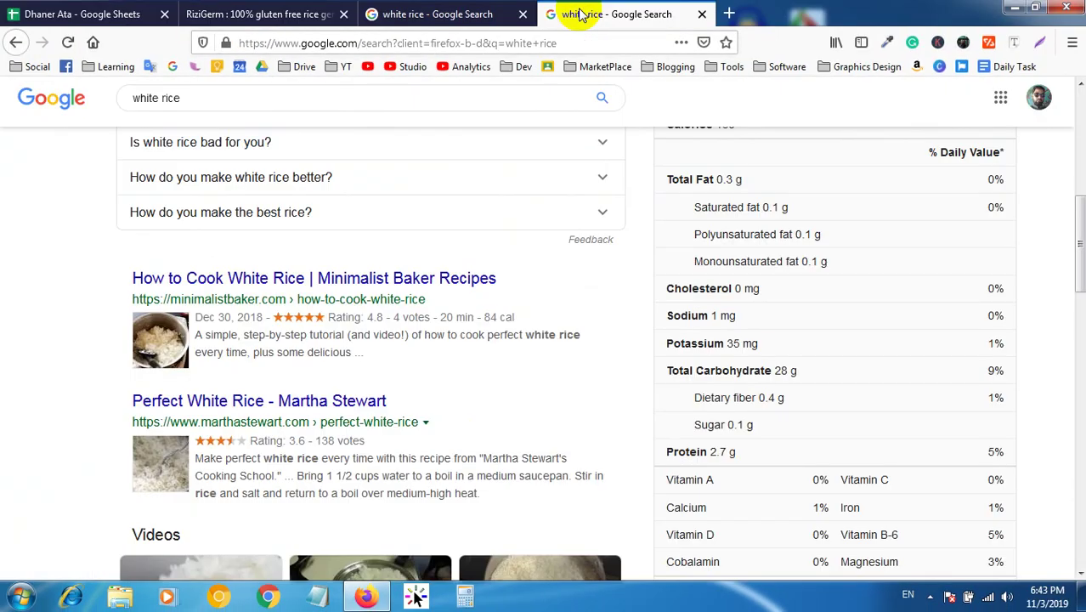
{"action": "scroll", "coordinate": [833, 454], "scroll_direction": "up", "scroll_amount": 3}
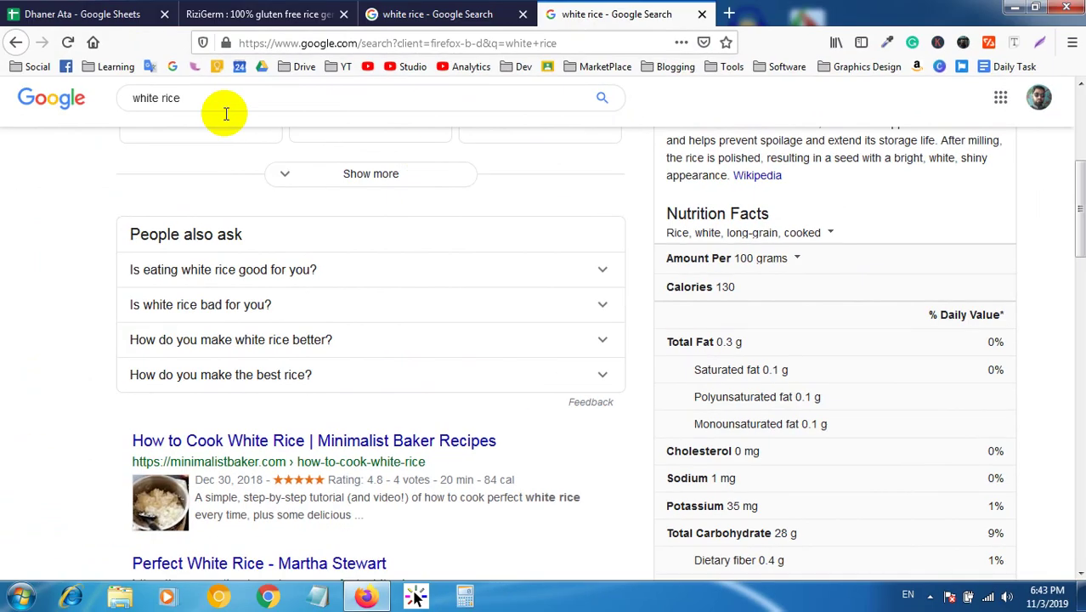
{"action": "left_click", "coordinate": [75, 12]}
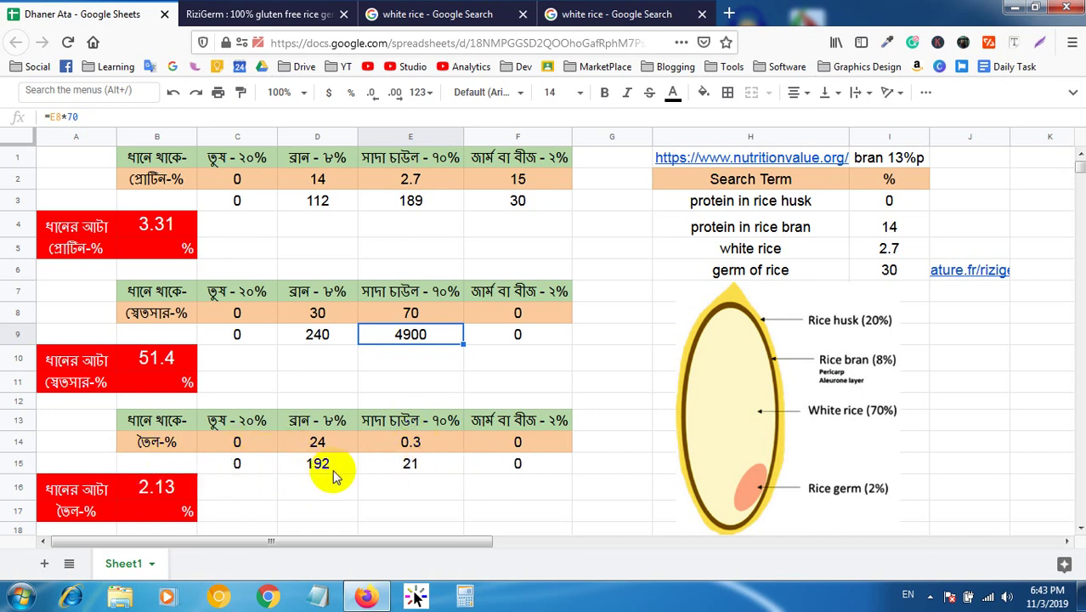
{"action": "left_click", "coordinate": [151, 502]}
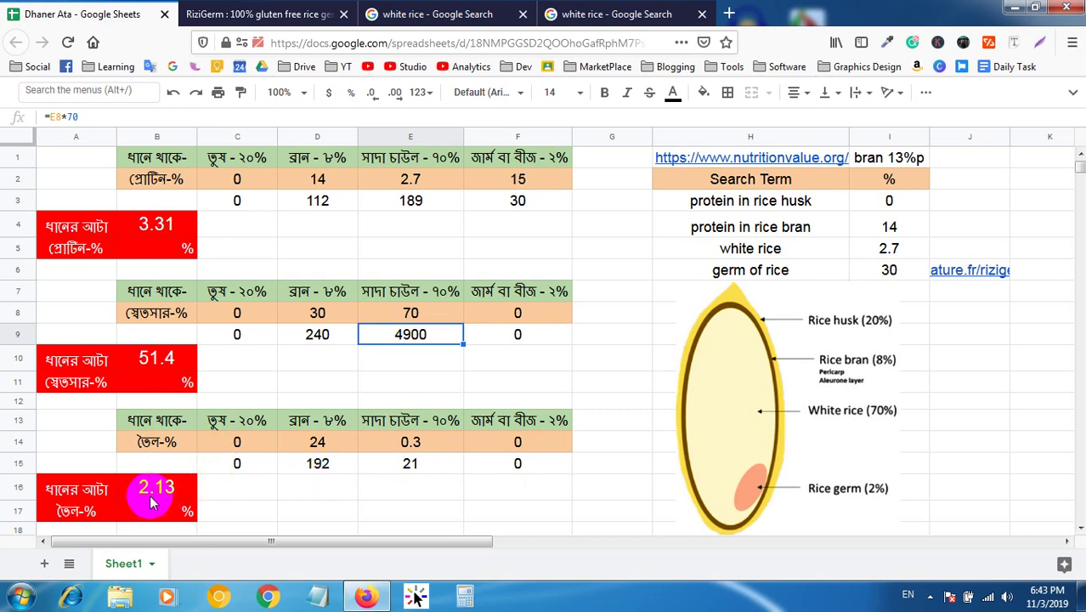